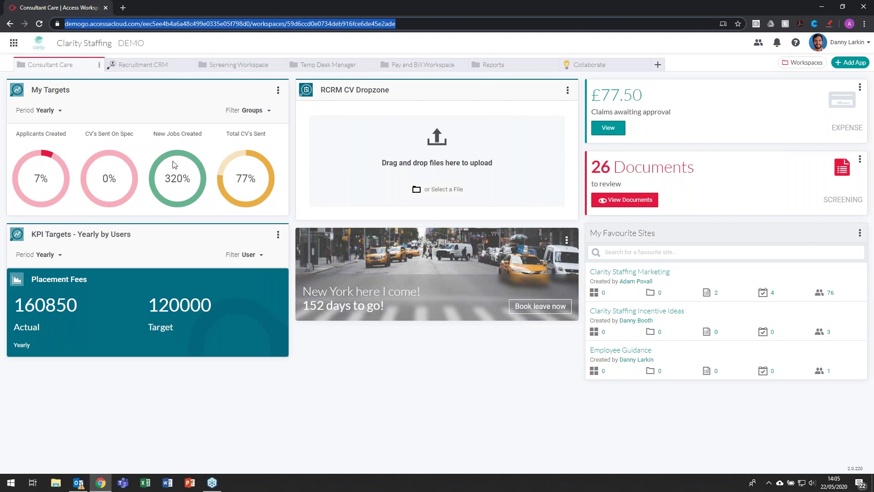
left_click(829, 24)
mouse_move(279, 85)
left_mouse_down()
mouse_move(184, 217)
mouse_move(4, 214)
mouse_move(4, 89)
mouse_move(278, 82)
left_mouse_up()
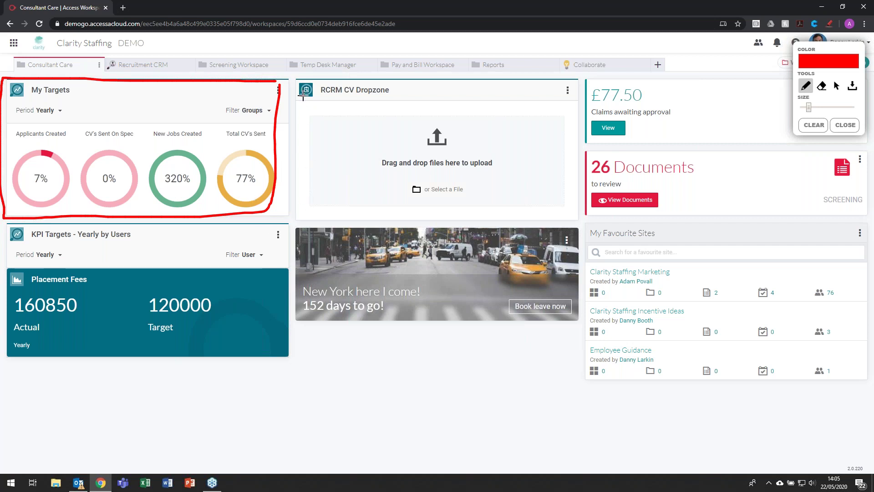
mouse_move(303, 96)
left_mouse_down()
mouse_move(332, 208)
mouse_move(522, 211)
mouse_move(567, 110)
mouse_move(502, 57)
mouse_move(325, 74)
mouse_move(318, 89)
left_mouse_up()
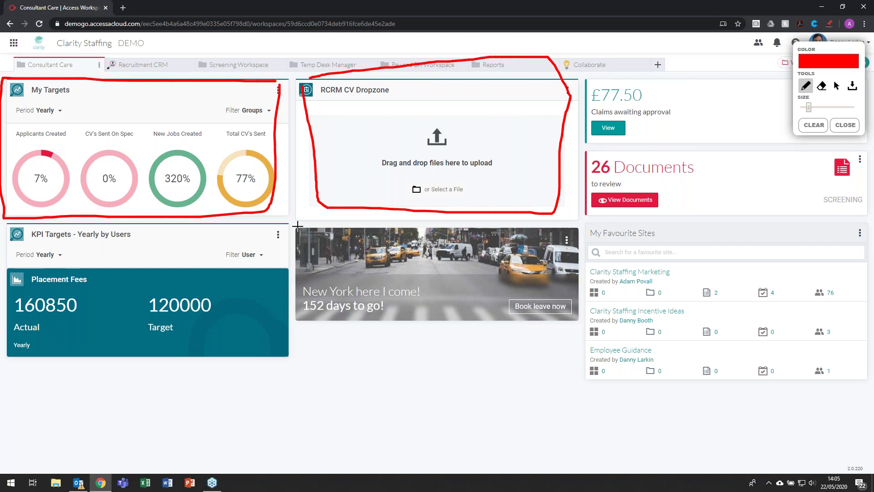
mouse_move(298, 226)
left_mouse_down()
mouse_move(306, 325)
mouse_move(573, 327)
mouse_move(574, 250)
mouse_move(518, 232)
mouse_move(306, 233)
left_mouse_up()
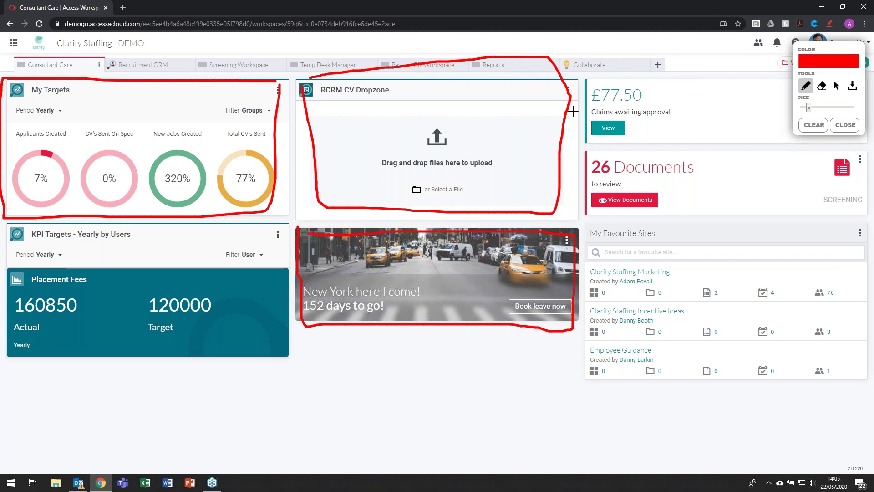
mouse_move(586, 82)
left_mouse_down()
mouse_move(587, 96)
mouse_move(656, 143)
mouse_move(710, 142)
mouse_move(620, 85)
mouse_move(718, 85)
left_mouse_up()
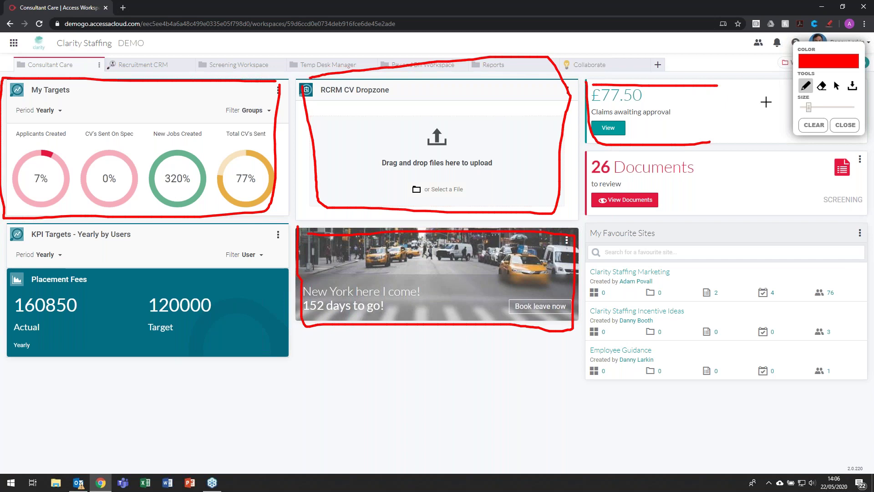
left_click(844, 126)
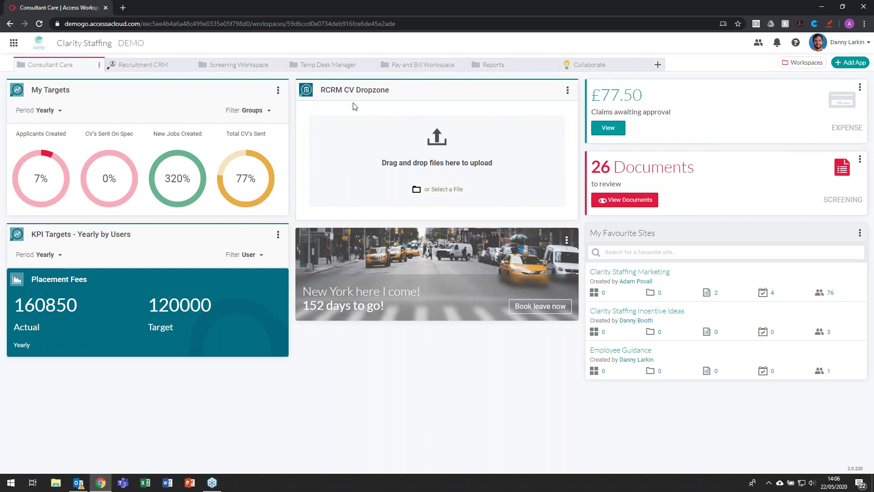
Open a new Chrome tab, browse the Google apps grid, then return to the Consultant Care tab
left_click(124, 7)
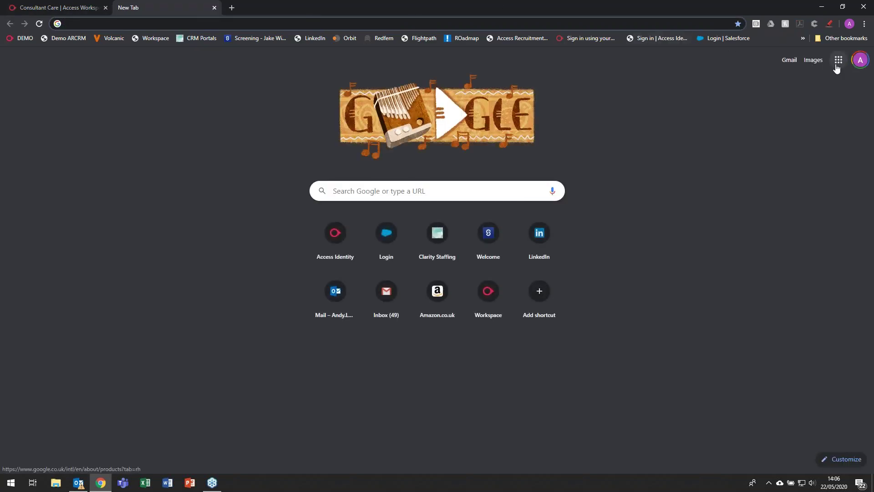
left_click(839, 64)
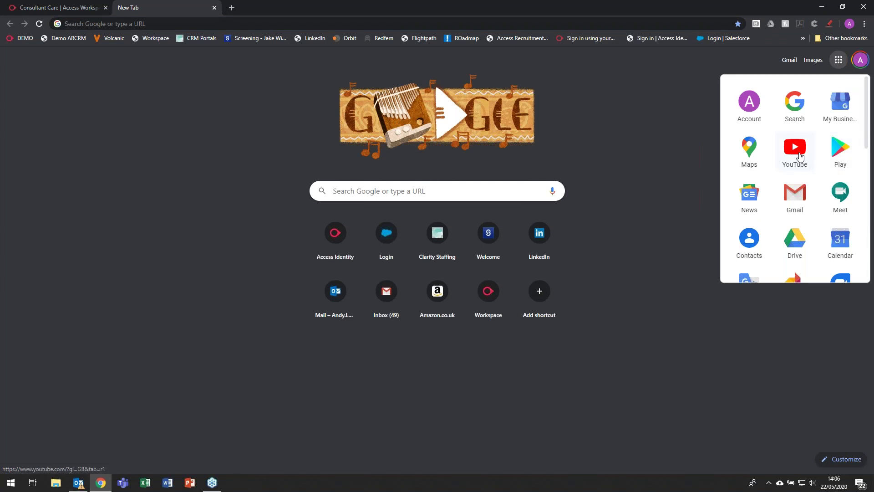
scroll(800, 162, "down", 1)
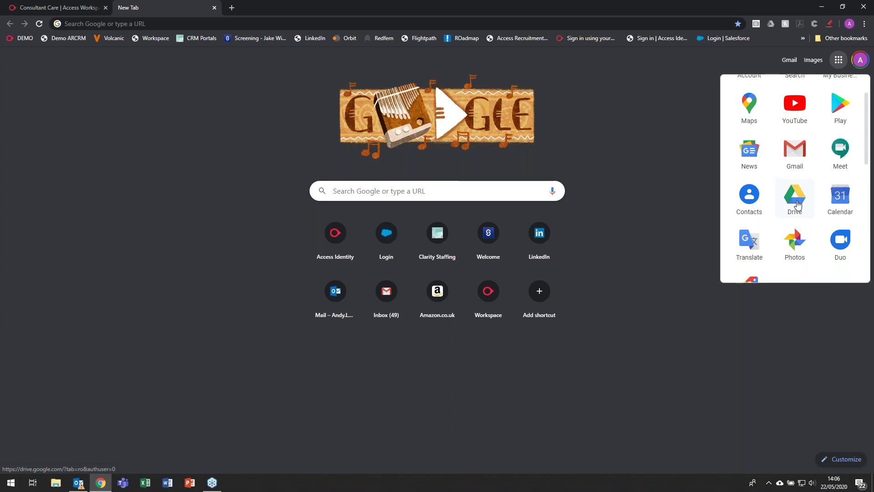
scroll(793, 200, "up", 2)
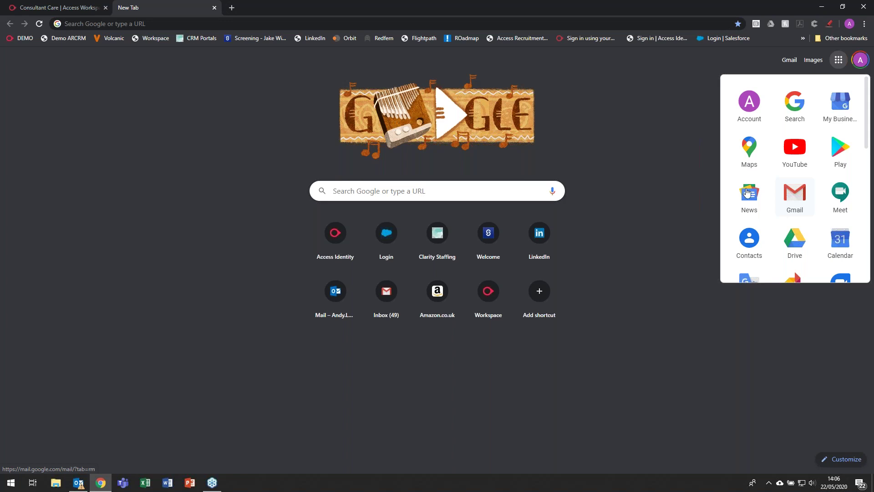
left_click(82, 12)
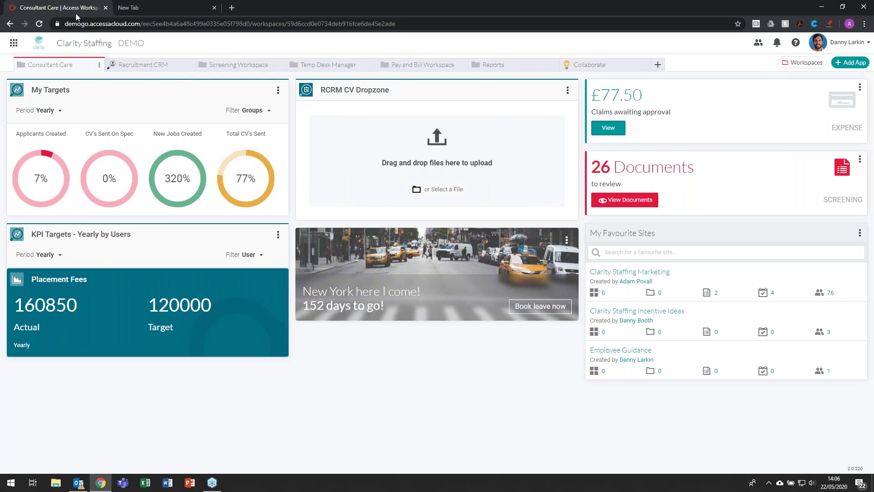
left_click(14, 45)
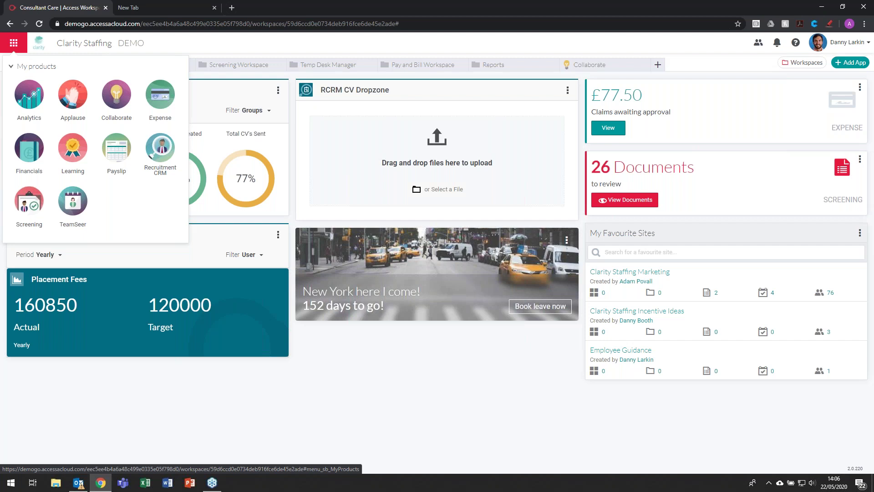
left_click(180, 48)
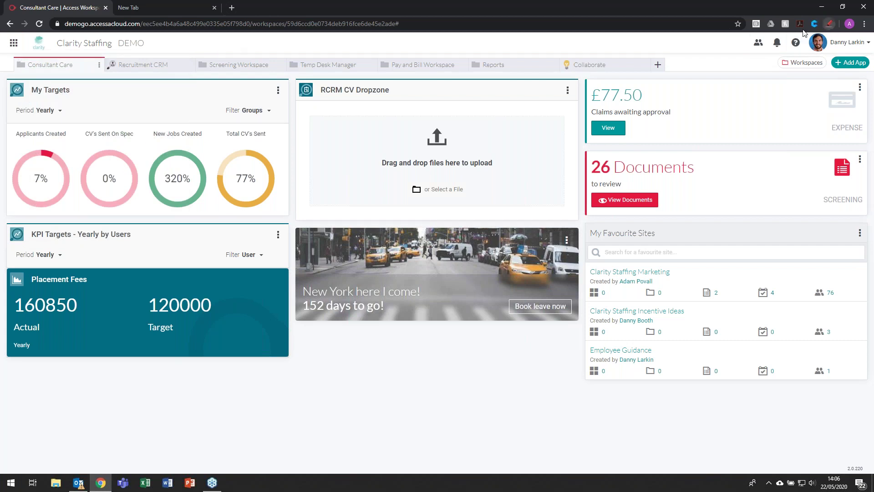
left_click(828, 25)
left_click_drag(115, 76, 165, 70)
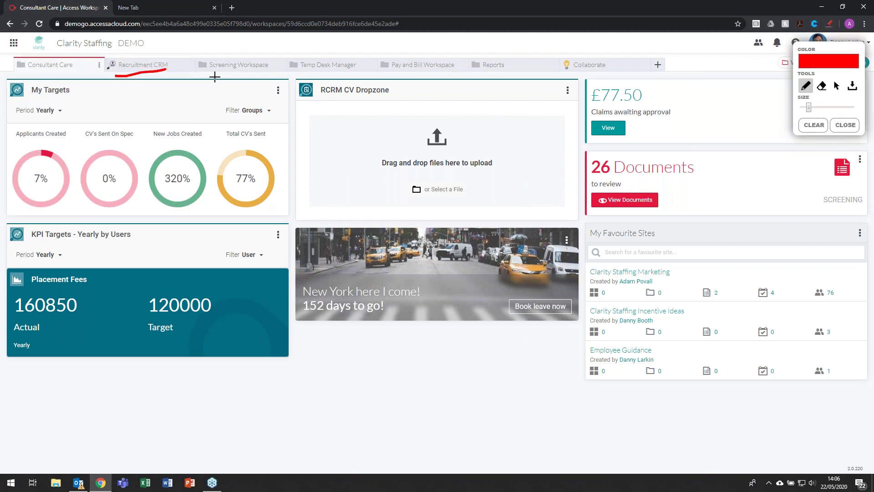
left_click_drag(214, 77, 349, 76)
left_click_drag(405, 73, 537, 71)
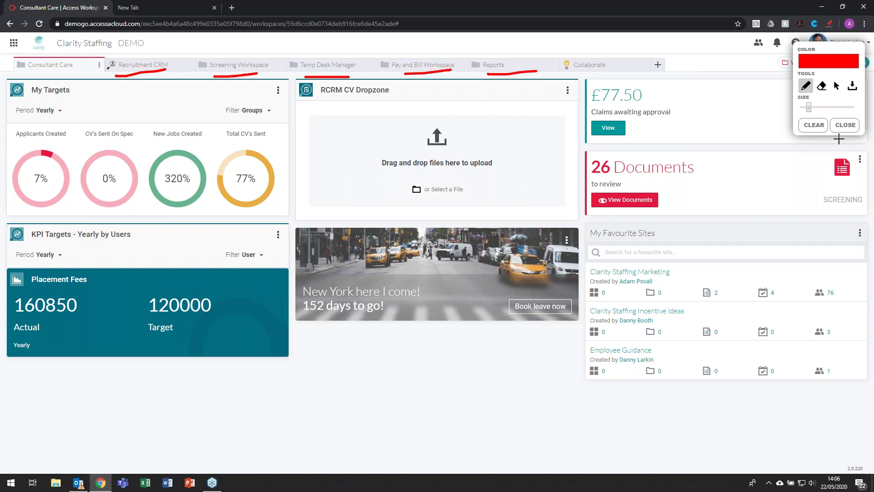
left_click(846, 125)
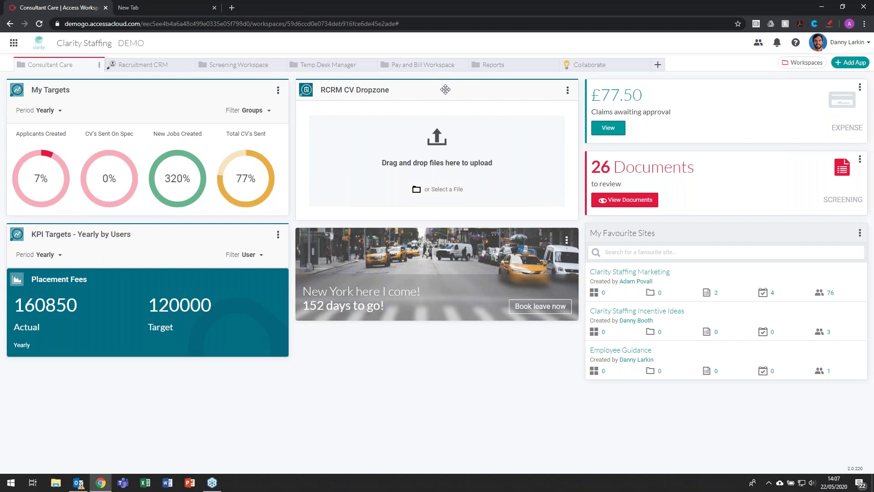
Move RCRM CV Dropzone to the top-left slot and My Targets right, then open Recruitment CRM
left_click_drag(446, 89, 208, 93)
left_click_drag(240, 237, 516, 142)
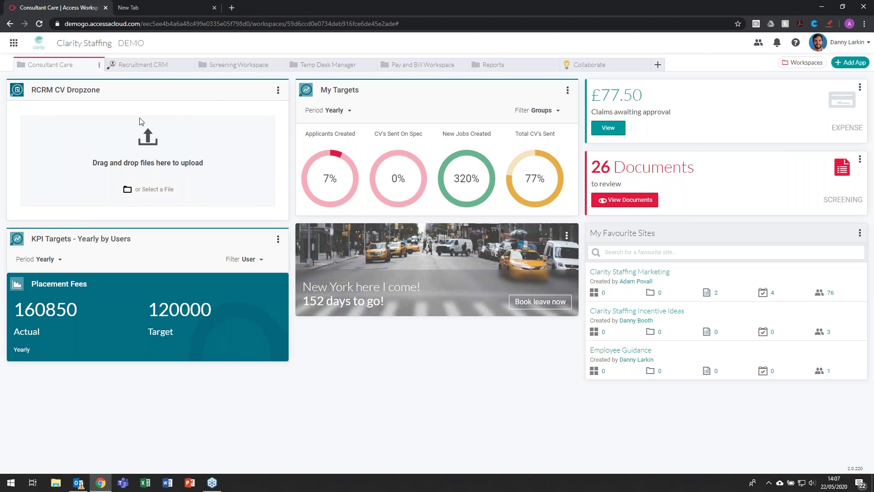
left_click(125, 66)
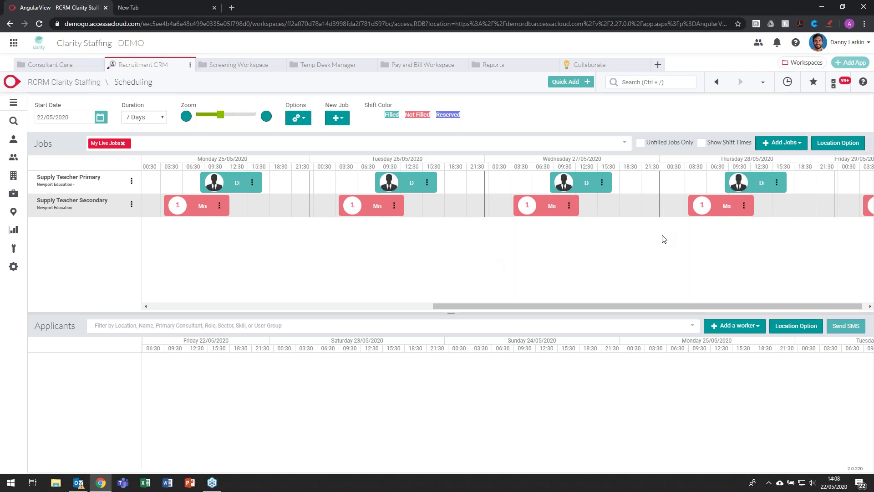
Open Show Walkthroughs, search the guides for CV, and start 'Send a CV to the client'
left_click(867, 86)
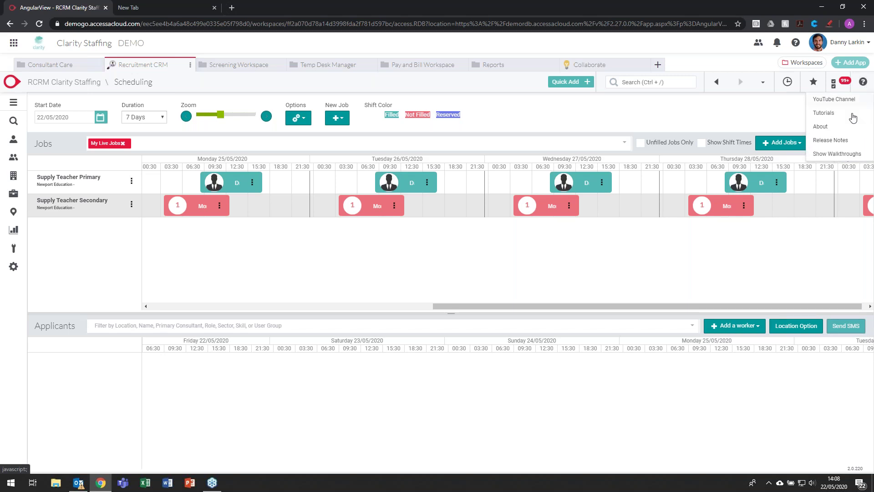
left_click(837, 154)
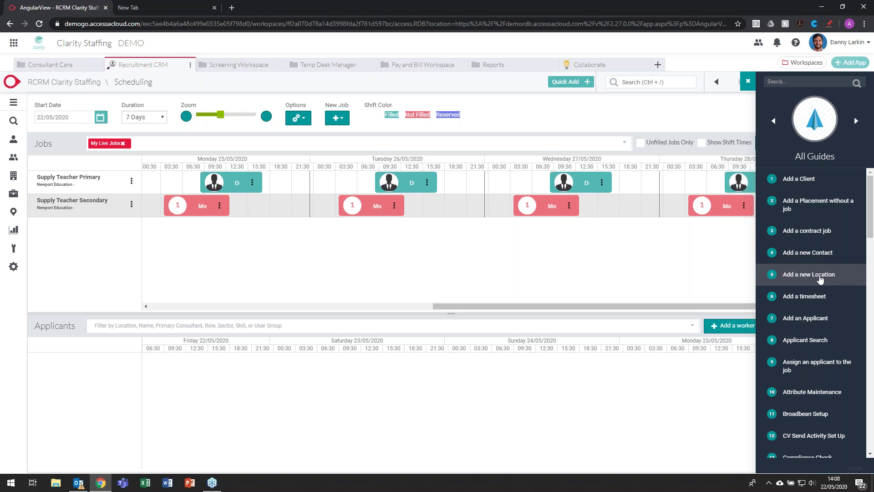
left_click(807, 82)
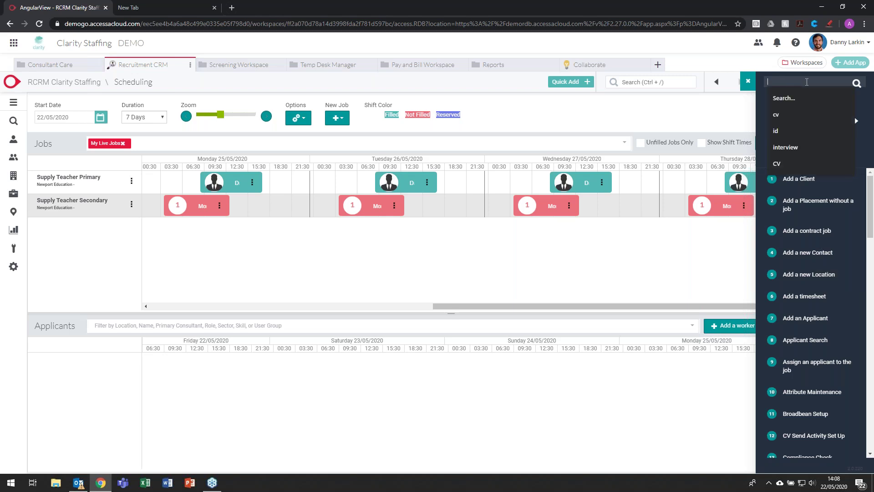
left_click(801, 163)
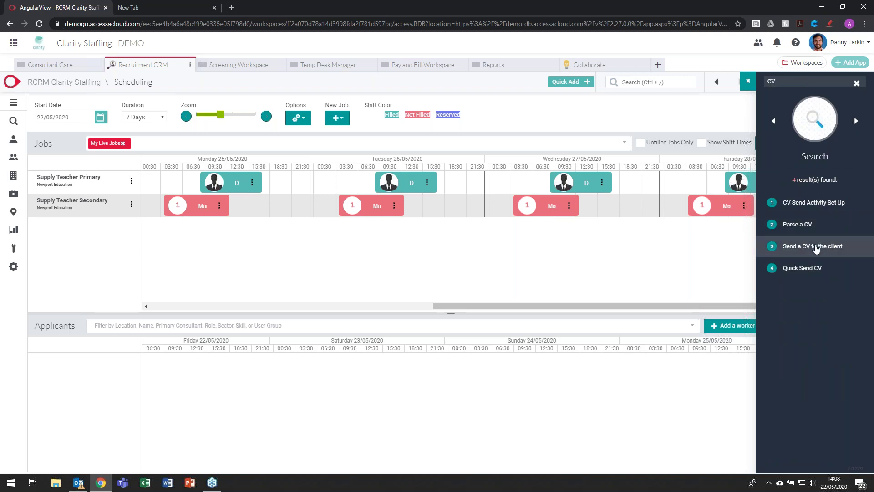
left_click(817, 247)
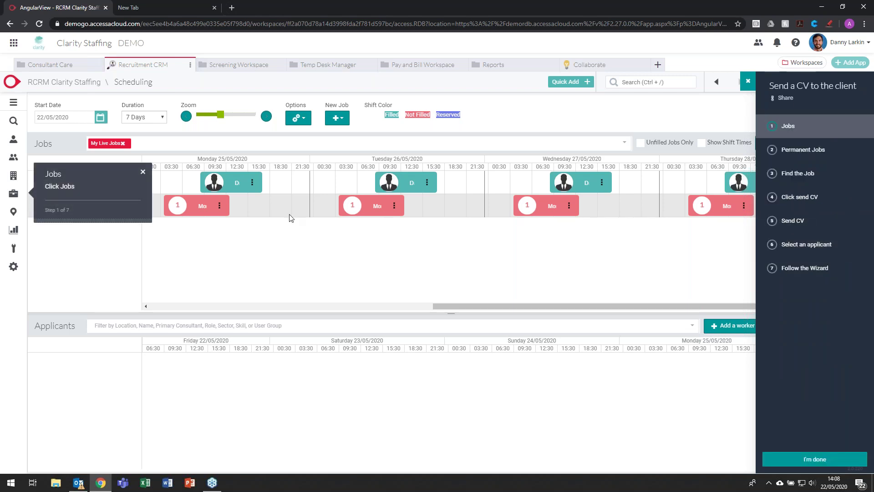
Follow the guide through Jobs > Permanent Jobs to ATS Euromaster - Manager and choose Send CV
left_click(19, 199)
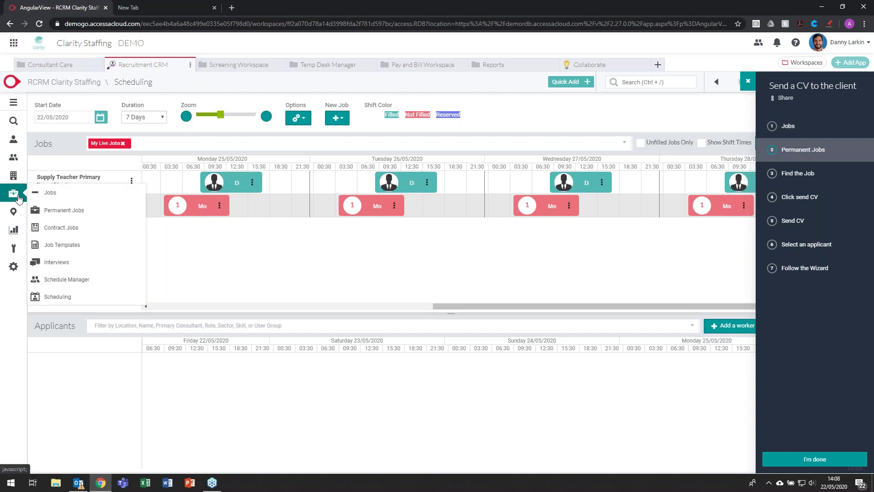
left_click(66, 210)
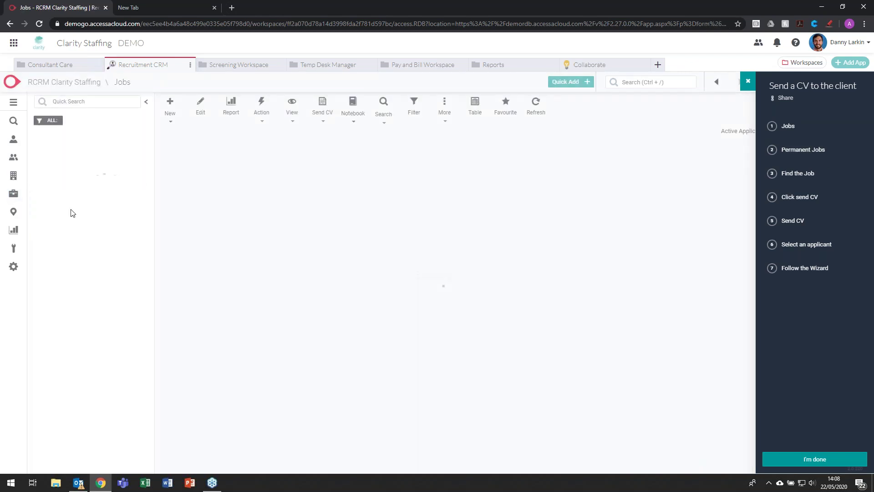
left_click(117, 217)
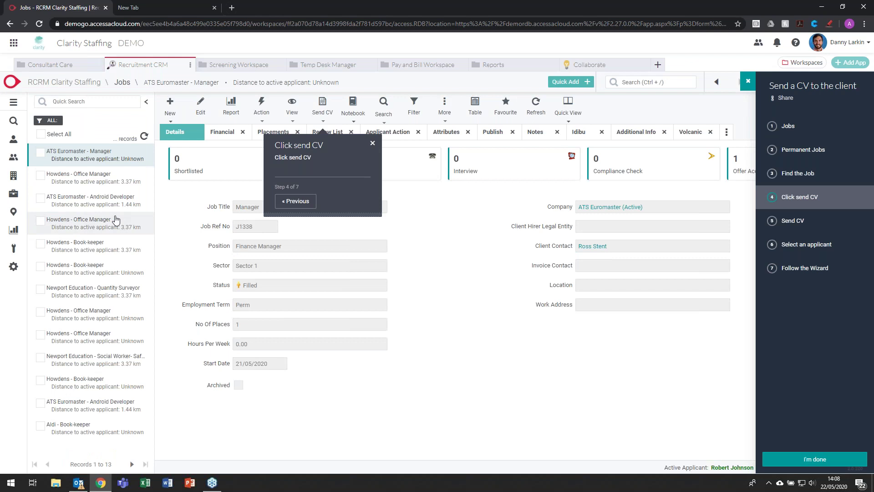
left_click(322, 108)
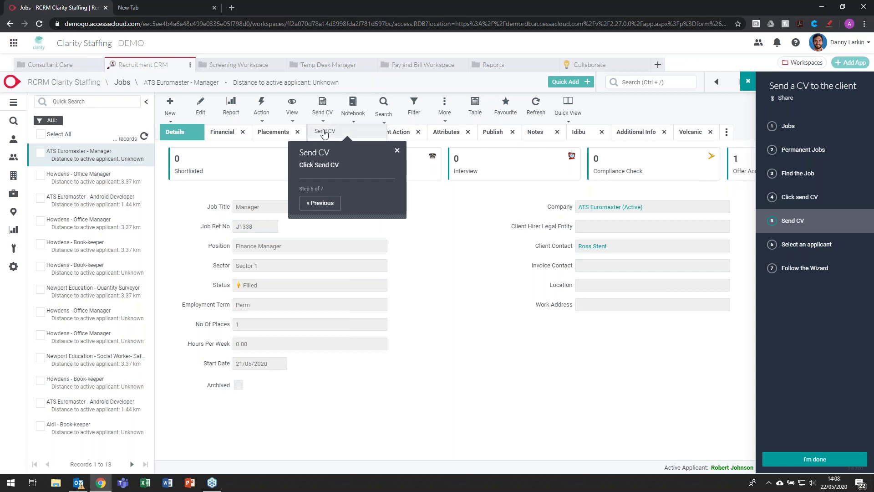
left_click(353, 132)
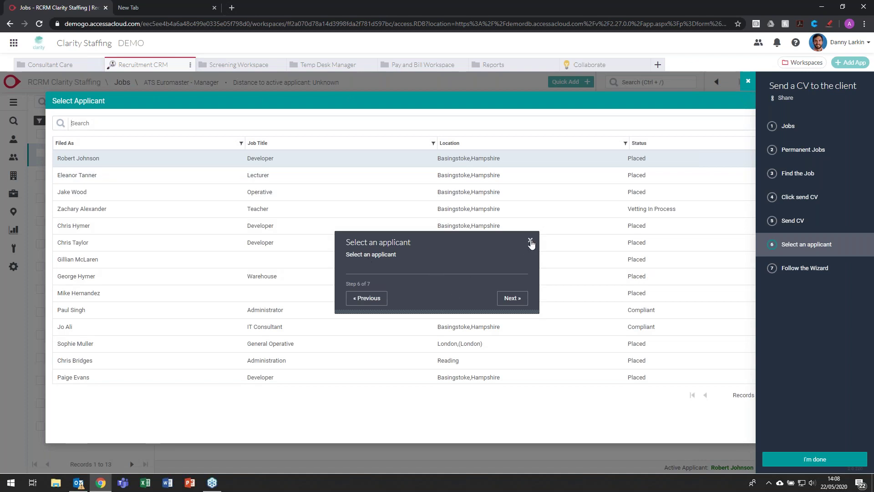
End the CV walkthrough and close the Select Applicant picker without choosing anyone
left_click(748, 81)
left_click(562, 296)
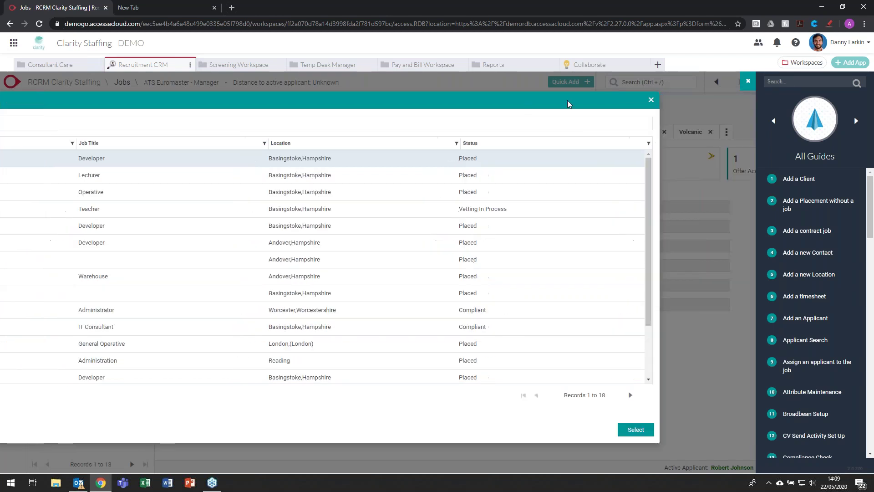
left_click(643, 101)
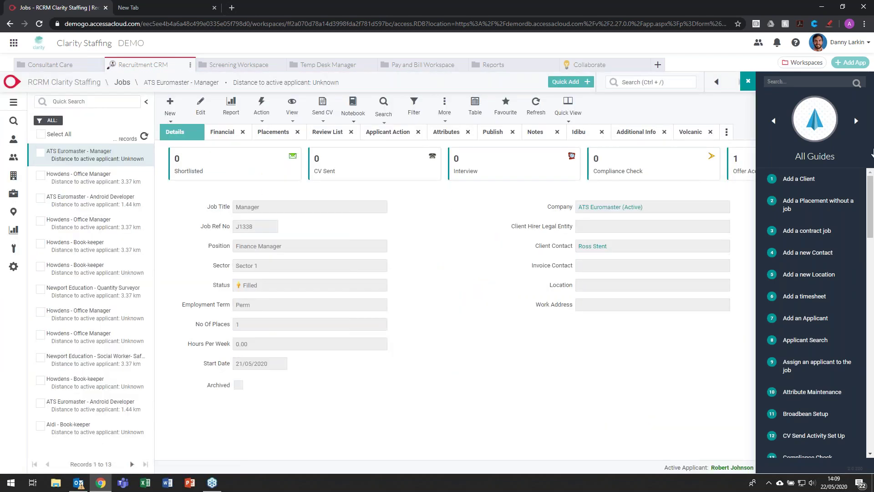
mouse_move(870, 175)
left_mouse_down()
mouse_move(870, 391)
mouse_move(868, 178)
left_mouse_up()
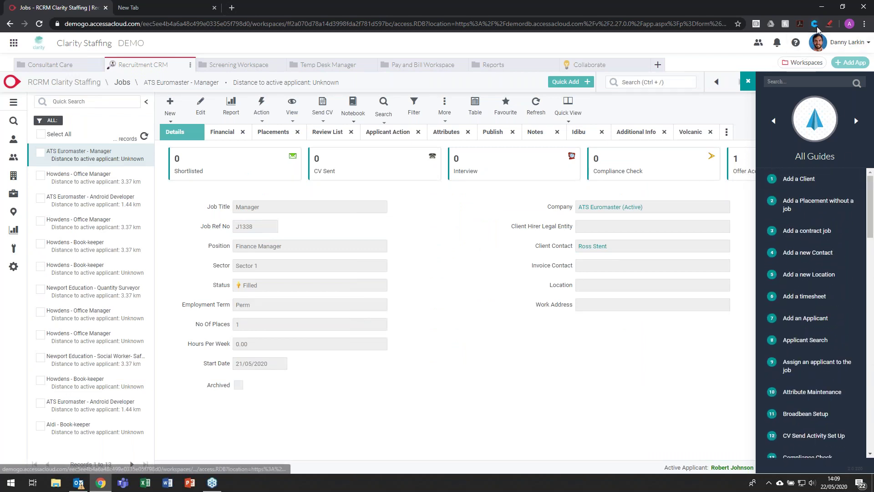
left_click(829, 23)
mouse_move(812, 176)
left_mouse_down()
mouse_move(807, 187)
mouse_move(816, 171)
mouse_move(809, 173)
left_mouse_up()
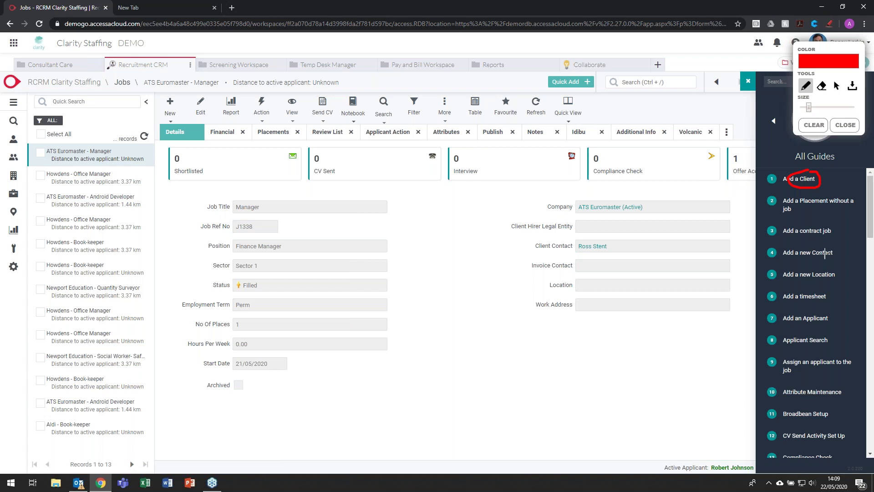
mouse_move(822, 287)
left_mouse_down()
mouse_move(770, 297)
mouse_move(836, 292)
mouse_move(824, 292)
left_mouse_up()
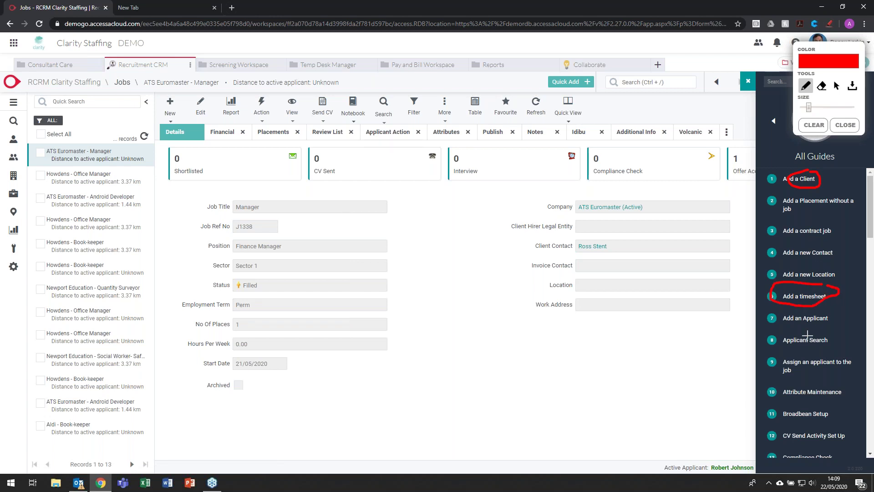
mouse_move(807, 330)
left_mouse_down()
mouse_move(794, 355)
mouse_move(840, 349)
mouse_move(825, 340)
left_mouse_up()
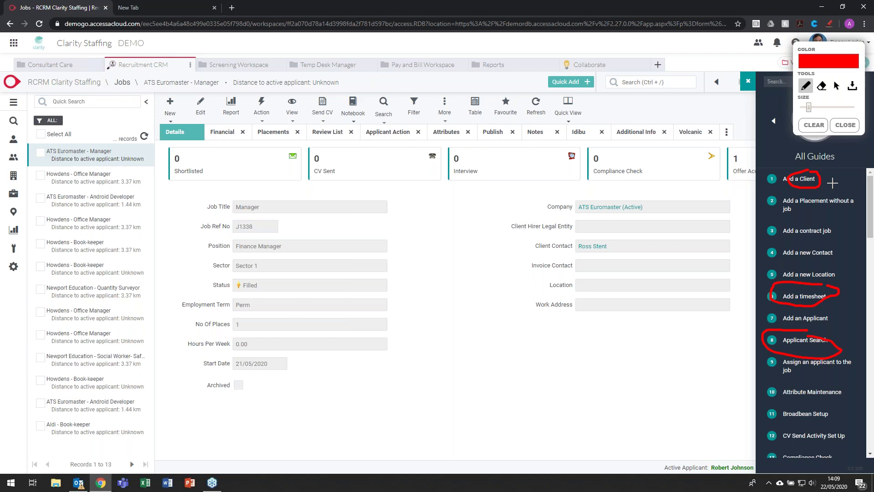
left_click(845, 125)
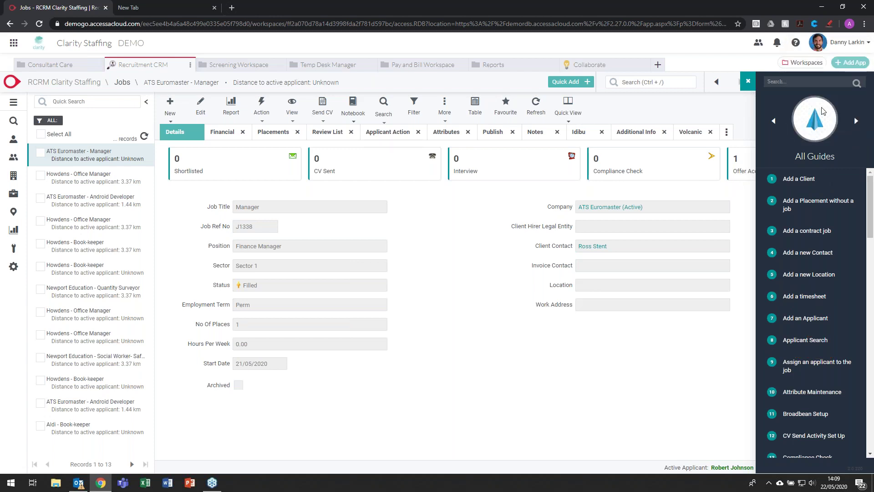
Close the All Guides panel, open Jobs Scheduling, and scroll the timeline to the Supply Teacher shifts
left_click(748, 82)
mouse_move(13, 196)
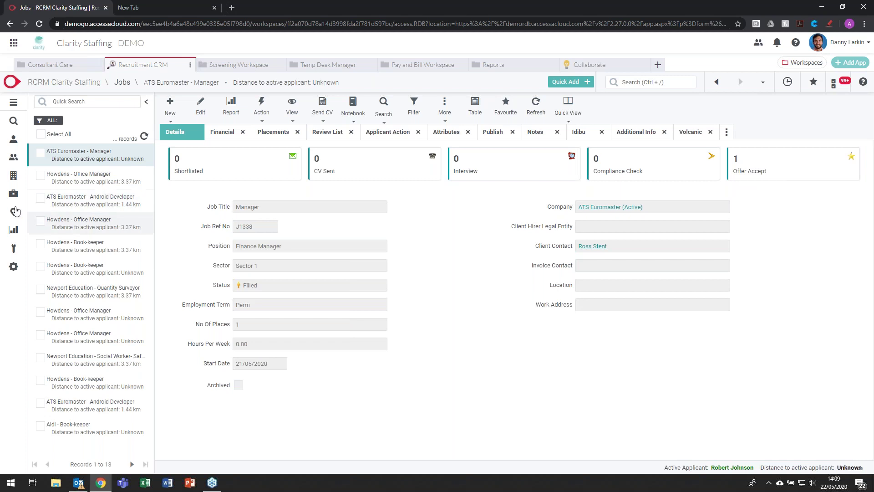
left_click(59, 297)
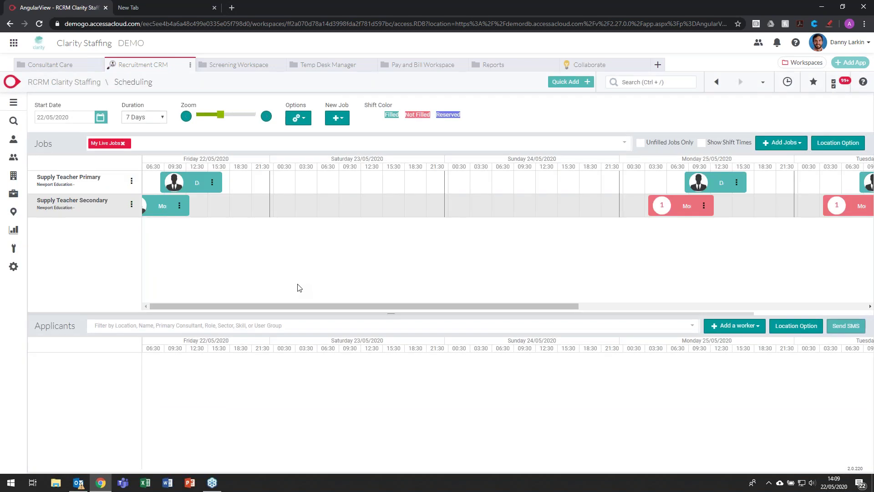
left_click_drag(343, 306, 616, 301)
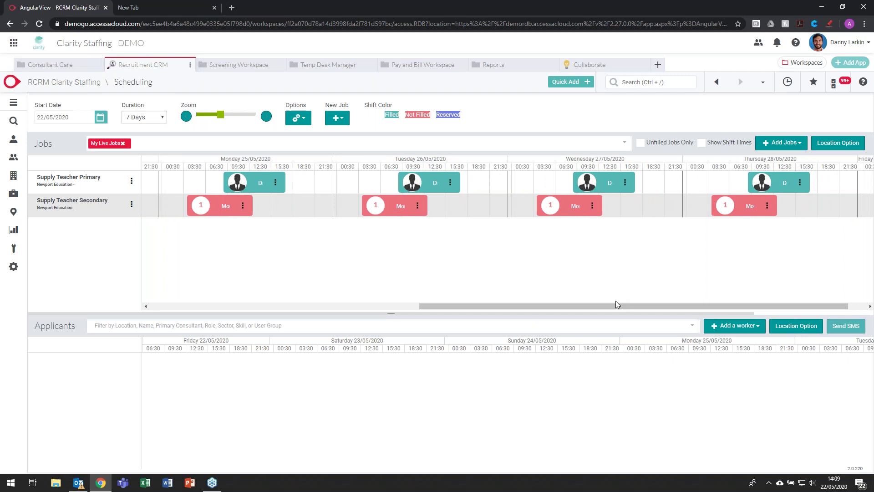
left_click(828, 26)
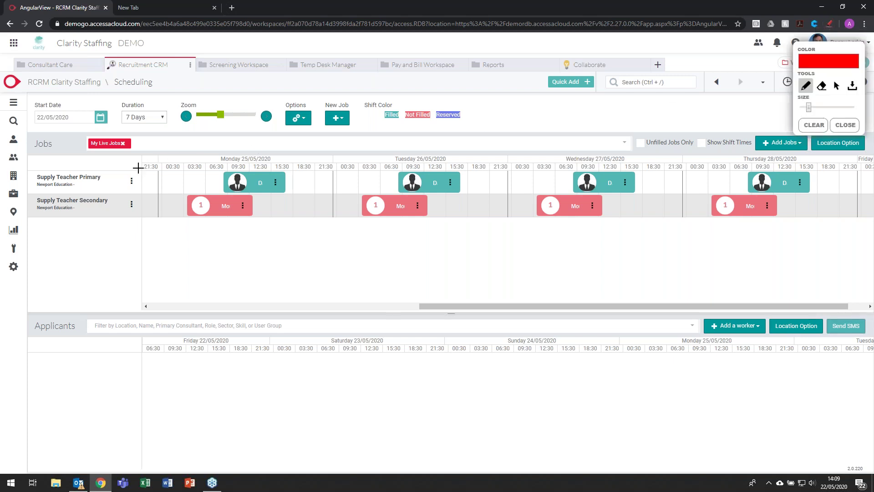
mouse_move(135, 168)
left_mouse_down()
mouse_move(27, 179)
mouse_move(111, 189)
mouse_move(807, 193)
mouse_move(635, 167)
mouse_move(133, 167)
left_mouse_up()
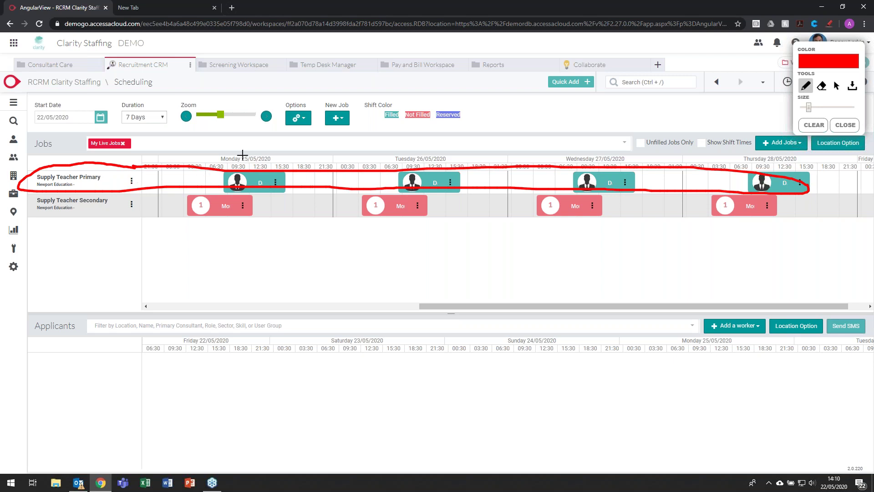
mouse_move(246, 149)
left_mouse_down()
mouse_move(226, 153)
mouse_move(265, 157)
mouse_move(249, 148)
left_mouse_up()
mouse_move(412, 149)
left_mouse_down()
mouse_move(400, 157)
mouse_move(412, 146)
left_mouse_up()
mouse_move(610, 149)
left_mouse_down()
mouse_move(587, 150)
mouse_move(610, 160)
left_mouse_up()
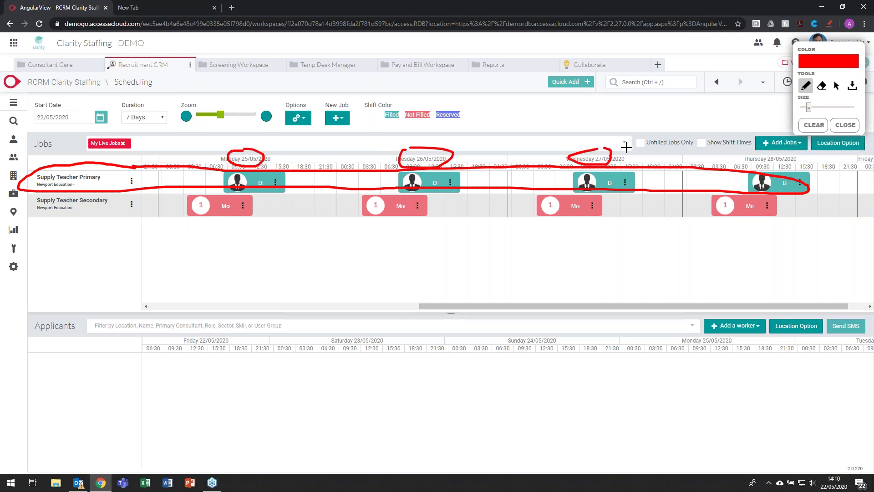
left_click(848, 130)
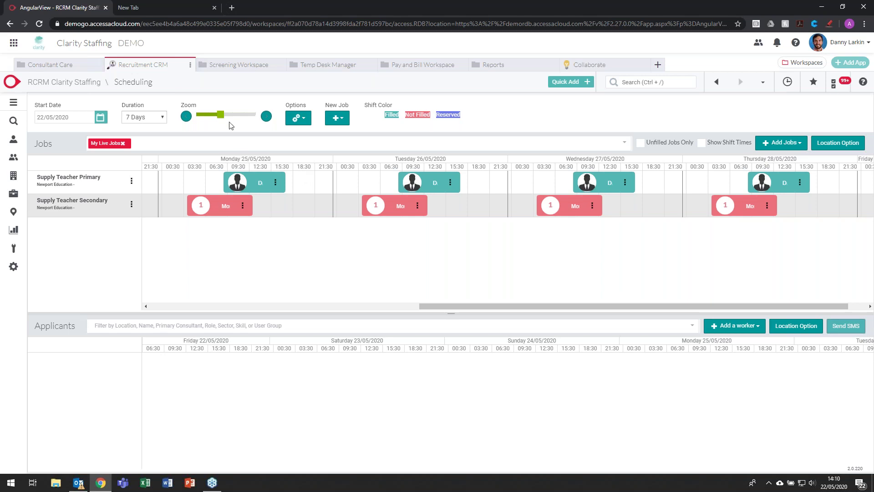
Adjust the Zoom slider so shifts show full Day or Morning labels, scrolling the timeline across
left_click_drag(236, 119, 214, 120)
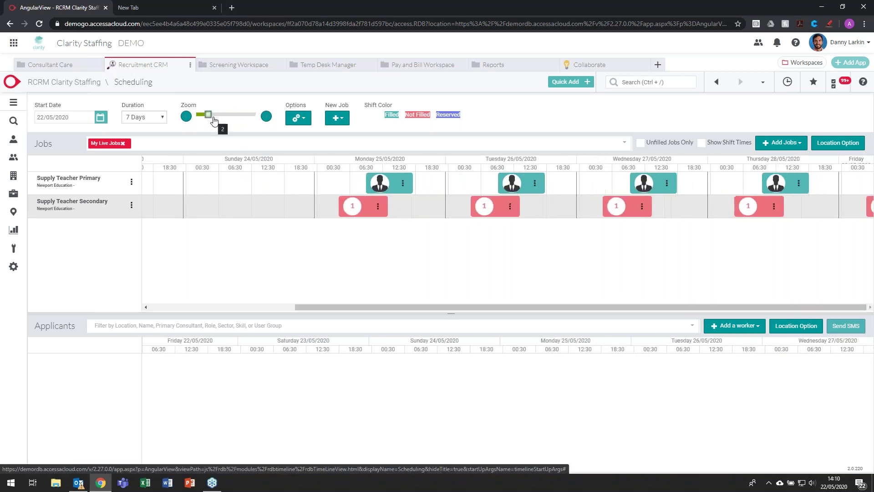
left_click(236, 119)
left_click(236, 119)
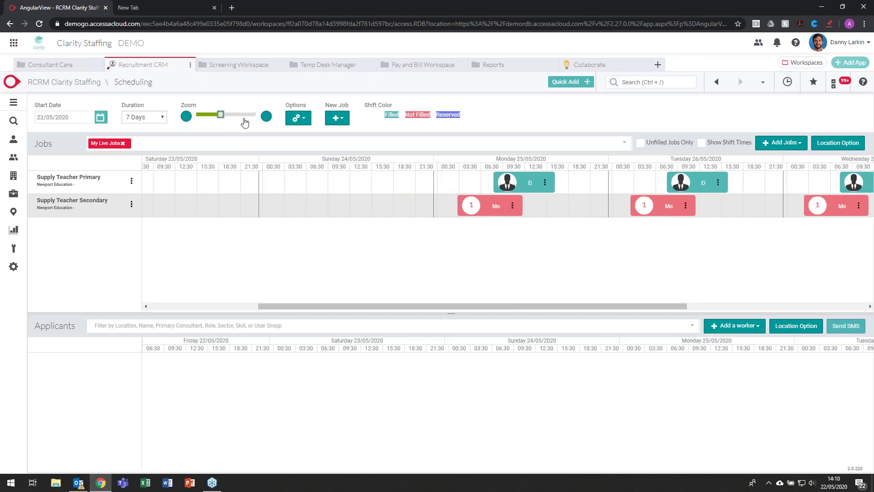
left_click_drag(357, 307, 572, 304)
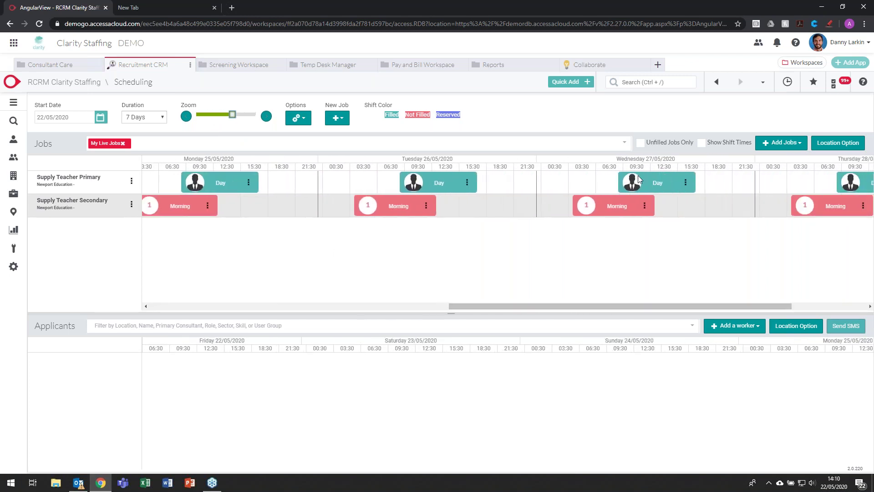
Circle the Monday, Tuesday and Wednesday Day shifts with Page Marker, then clear the markings
left_click(829, 23)
mouse_move(219, 167)
left_mouse_down()
mouse_move(195, 164)
mouse_move(280, 185)
mouse_move(291, 172)
left_mouse_up()
mouse_move(427, 170)
left_mouse_down()
mouse_move(450, 197)
mouse_move(440, 154)
left_mouse_up()
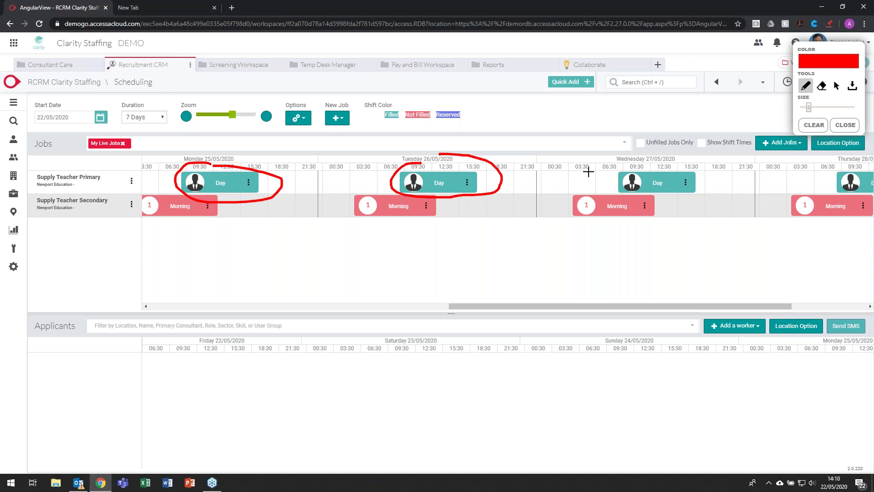
mouse_move(633, 160)
left_mouse_down()
mouse_move(620, 174)
mouse_move(658, 152)
mouse_move(648, 161)
left_mouse_up()
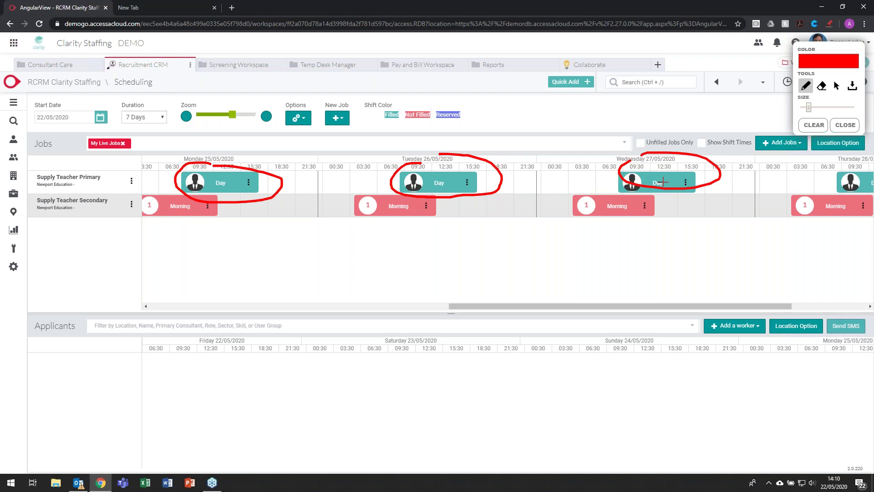
left_click(845, 126)
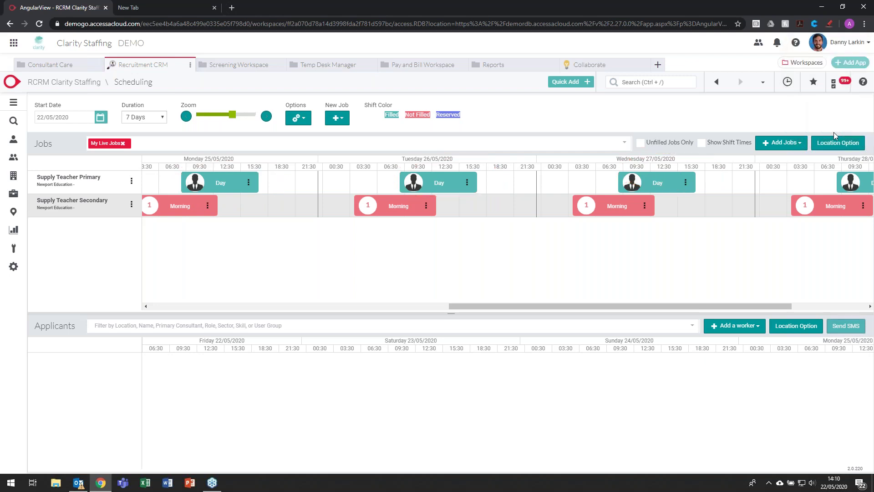
left_click(131, 206)
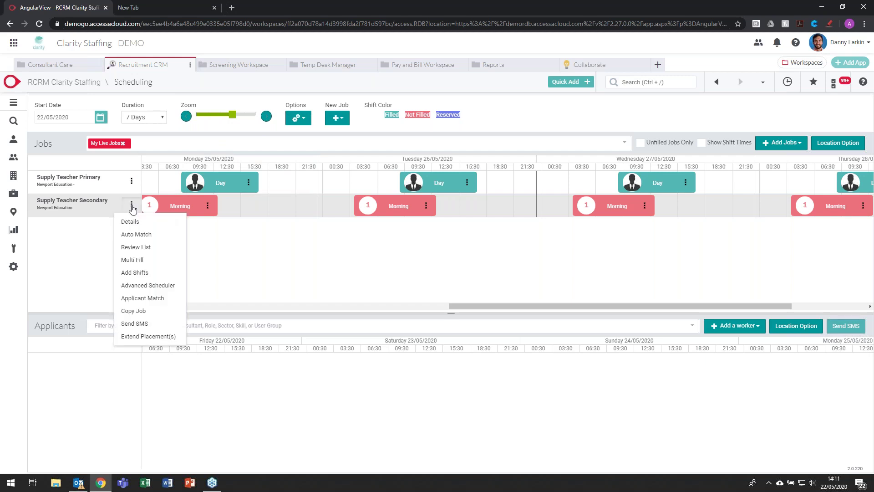
Run Auto Match on Supply Teacher Secondary to list applicants available from 22/05/2020
left_click(134, 235)
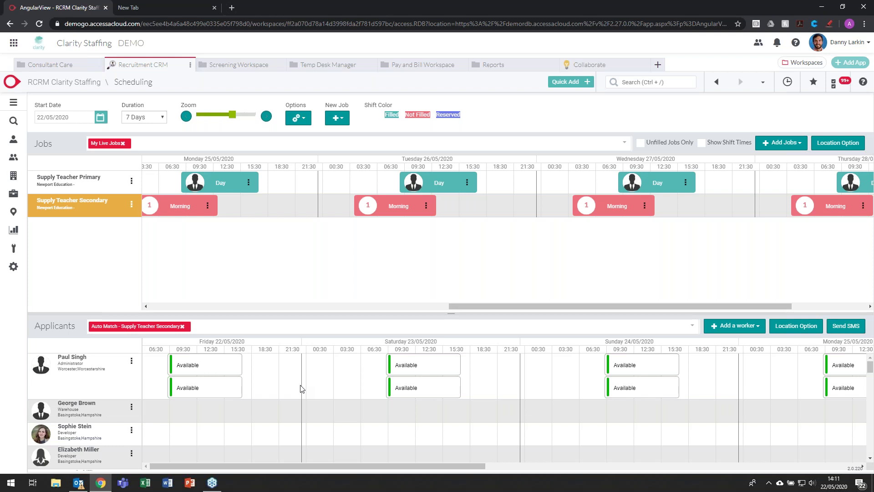
Preview the Basingstoke warehouse applicant's profile, then drag them onto the Monday 25/05 Morning shift
left_click(93, 406)
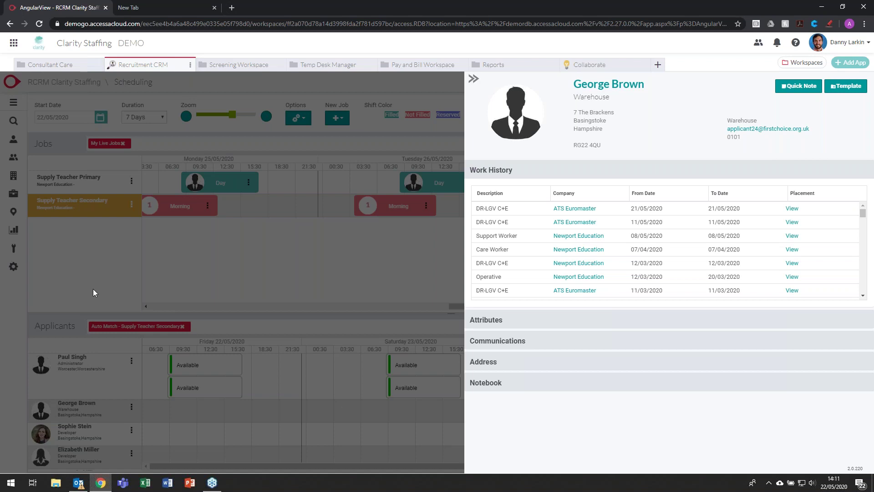
left_click(93, 288)
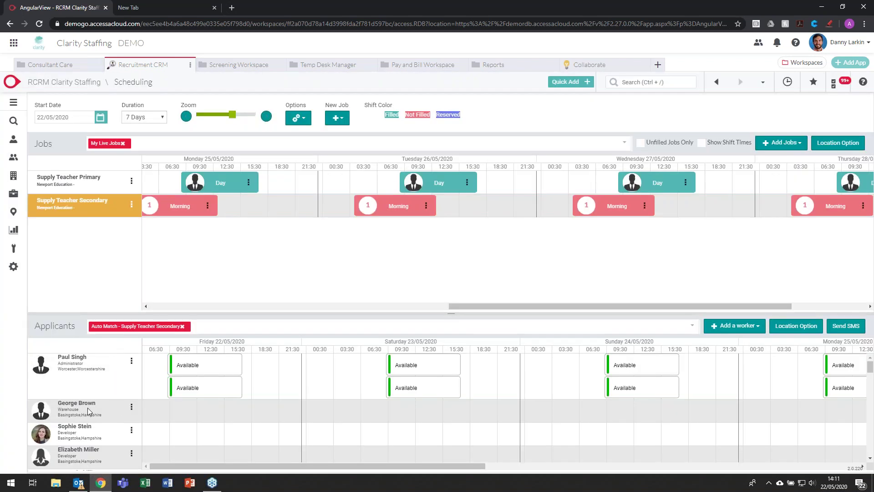
left_click_drag(83, 407, 186, 212)
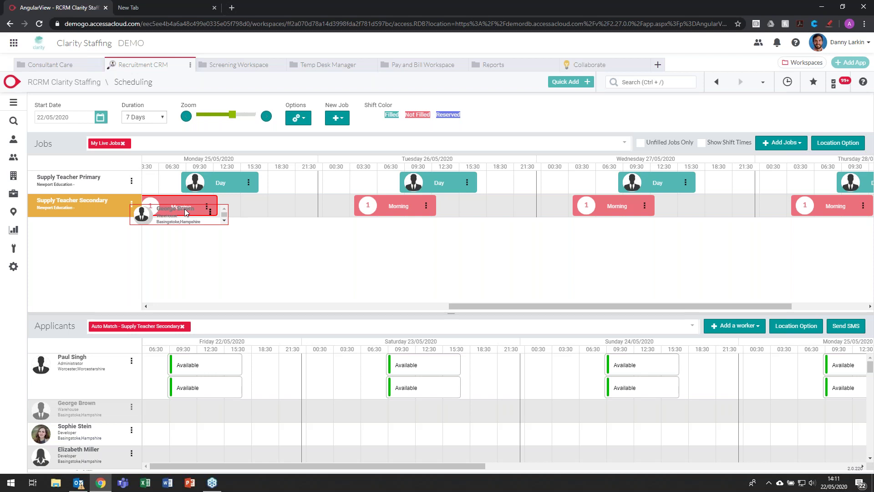
left_click_drag(185, 208, 194, 208)
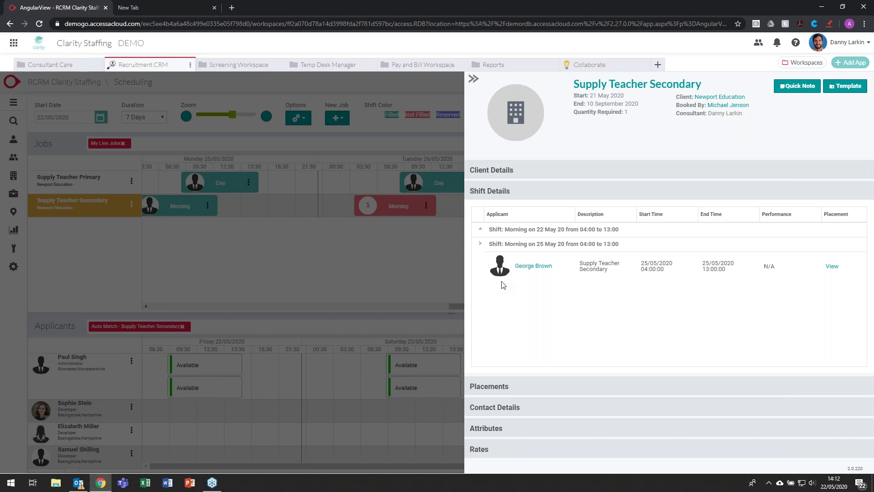
Close the Supply Teacher Secondary job details and show the Monday Morning shift summary: 1 filled, 0 unfilled
left_click(362, 287)
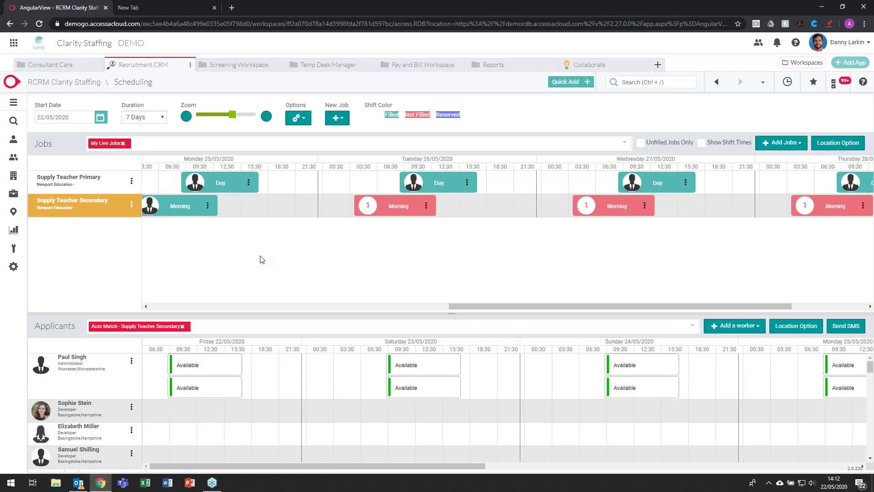
left_click(207, 207)
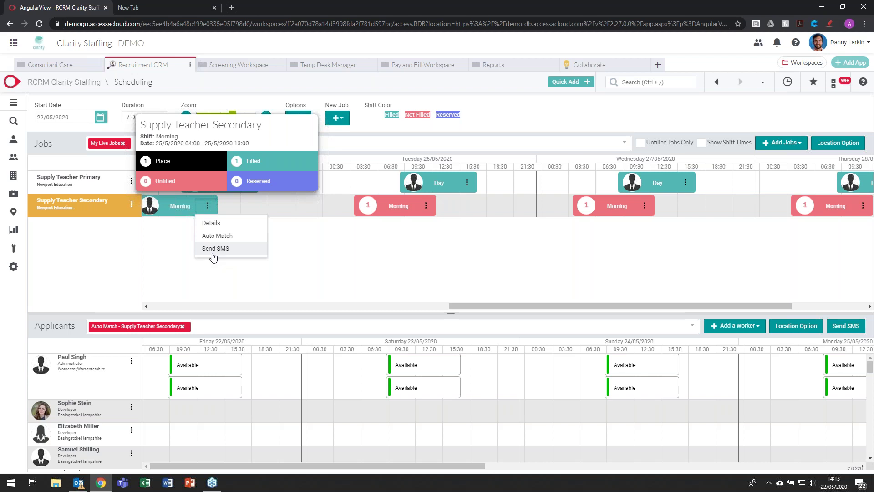
Dismiss the Monday Morning shift's info card and menu by selecting empty schedule space
left_click(214, 277)
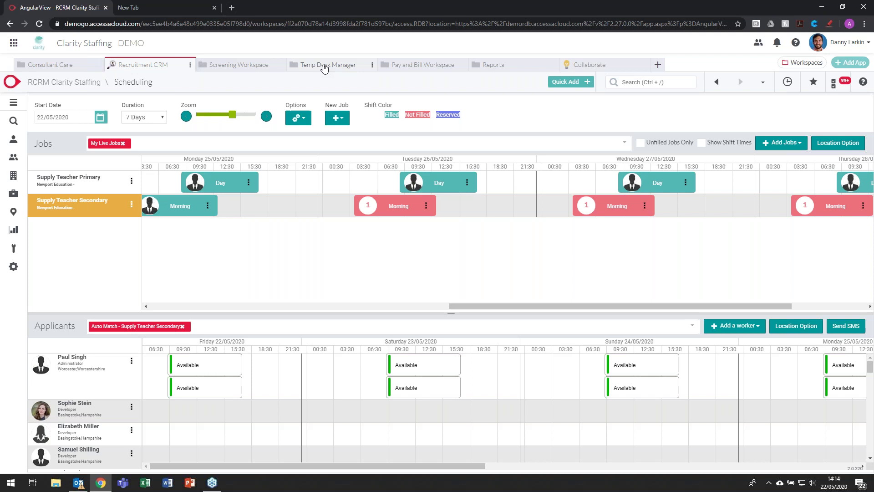
Switch to Temp Desk Manager to view the 6 Newport Group - East jobs, 5 of 245 places filled
left_click(324, 67)
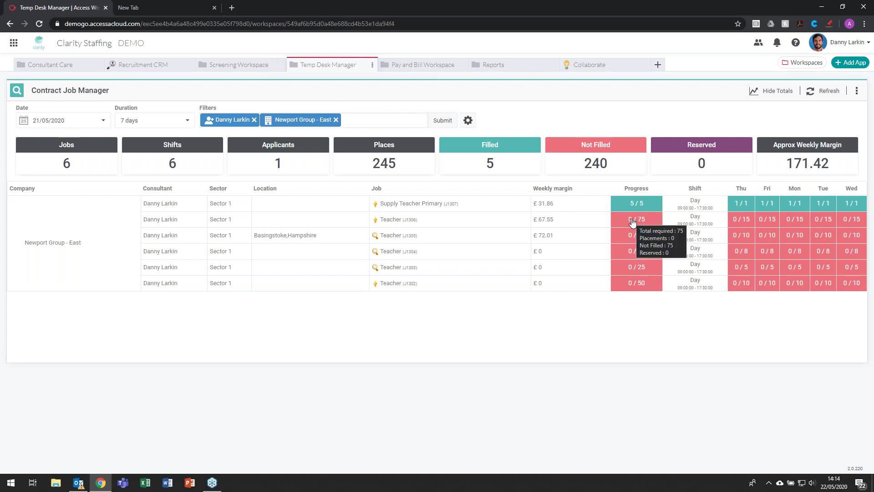
Show the placements list for the Supply Teacher Primary job filled 5 of 5
mouse_move(637, 206)
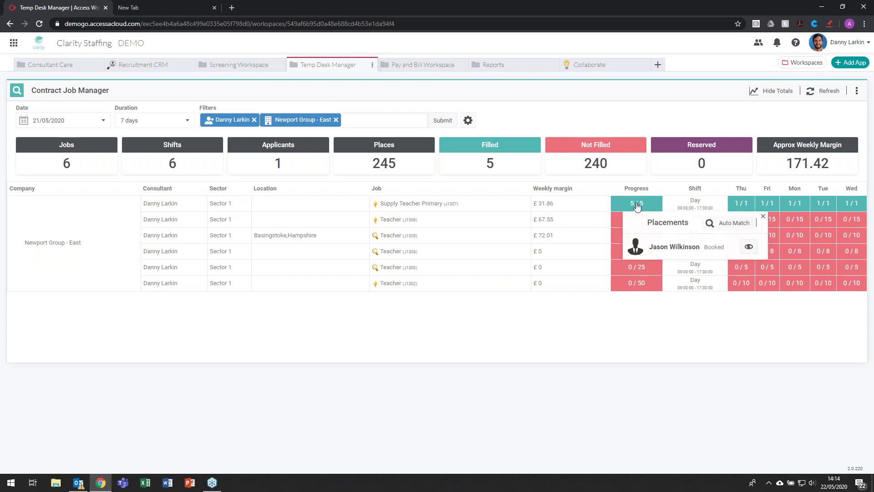